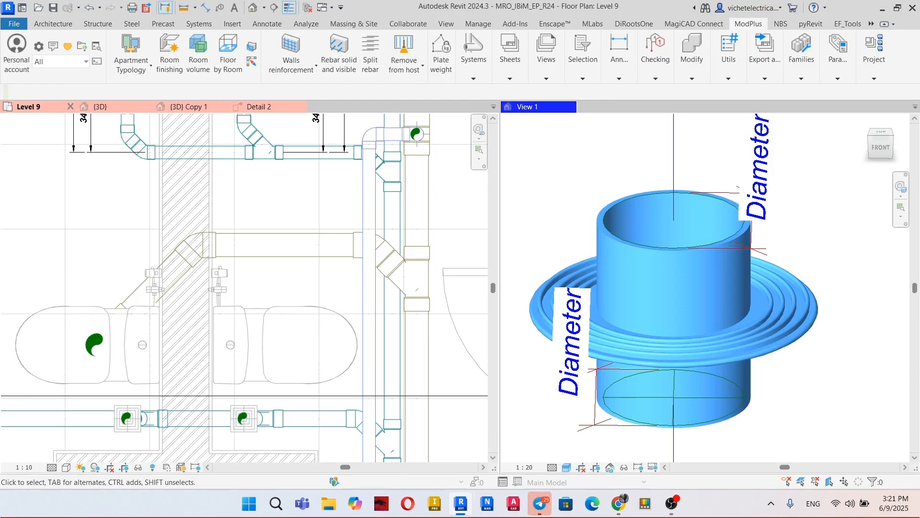
{"action": "scroll", "coordinate": [558, 211], "scroll_direction": "up", "scroll_amount": 2}
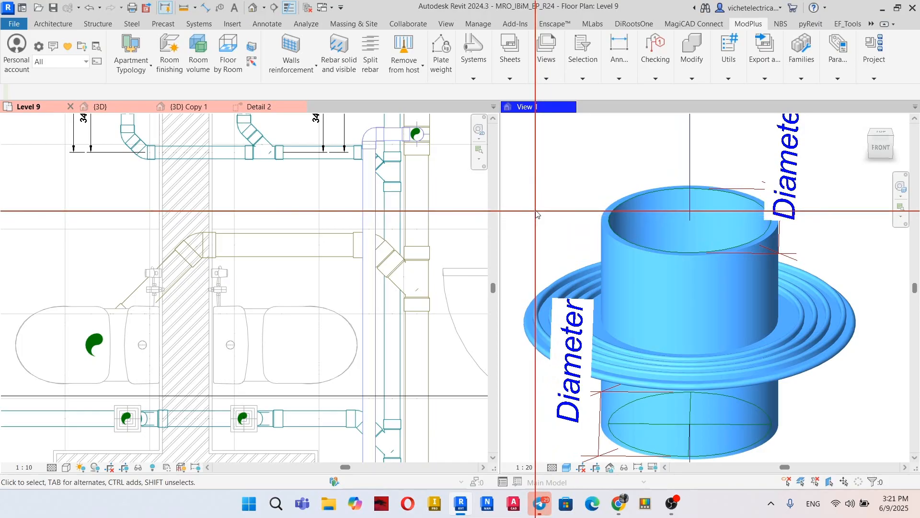
{"action": "scroll", "coordinate": [543, 215], "scroll_direction": "down", "scroll_amount": 1}
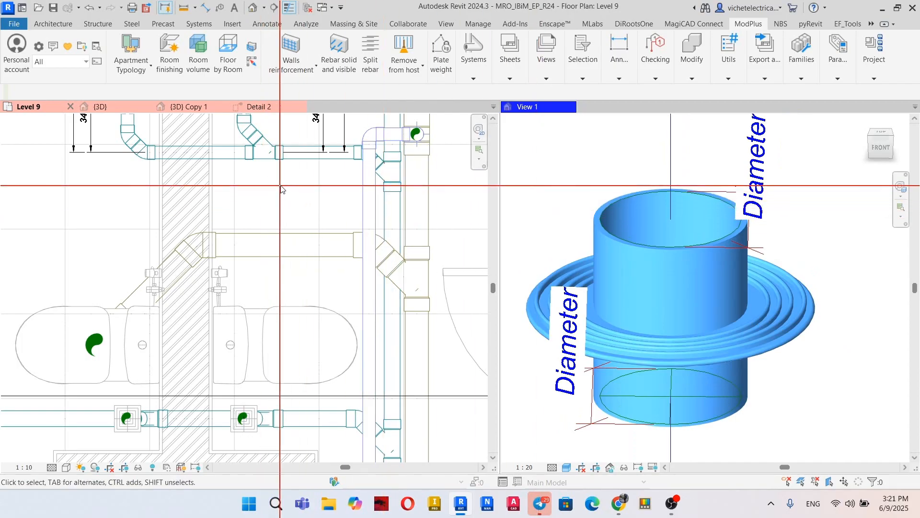
{"action": "scroll", "coordinate": [296, 189], "scroll_direction": "up", "scroll_amount": 4}
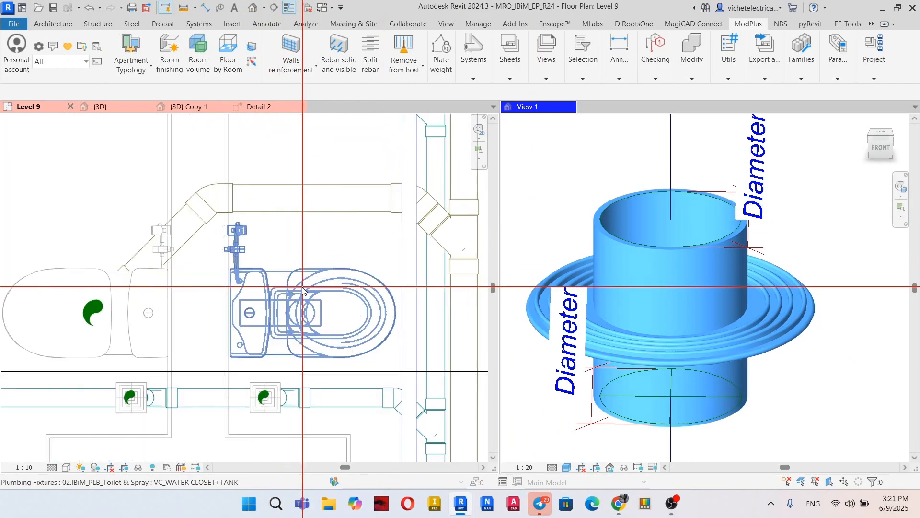
{"action": "left_click", "coordinate": [314, 282]}
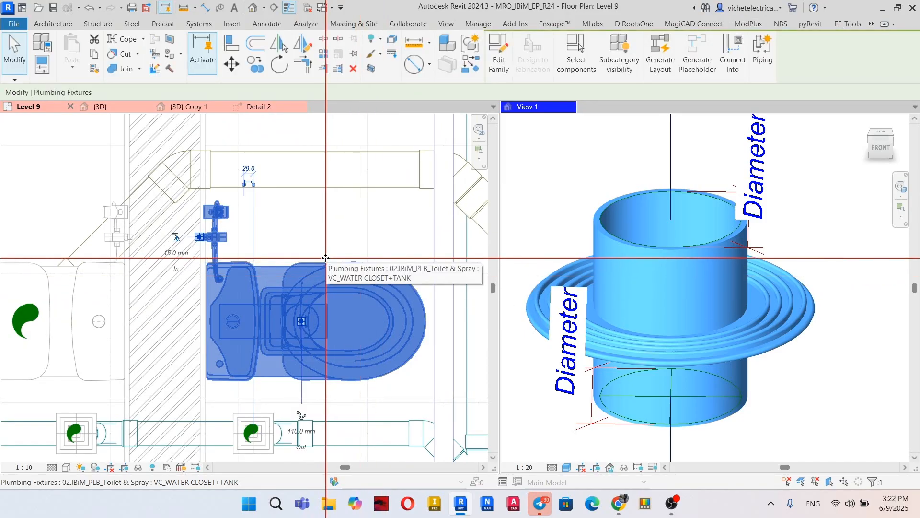
{"action": "scroll", "coordinate": [338, 240], "scroll_direction": "down", "scroll_amount": 2}
{"action": "left_click", "coordinate": [350, 355]}
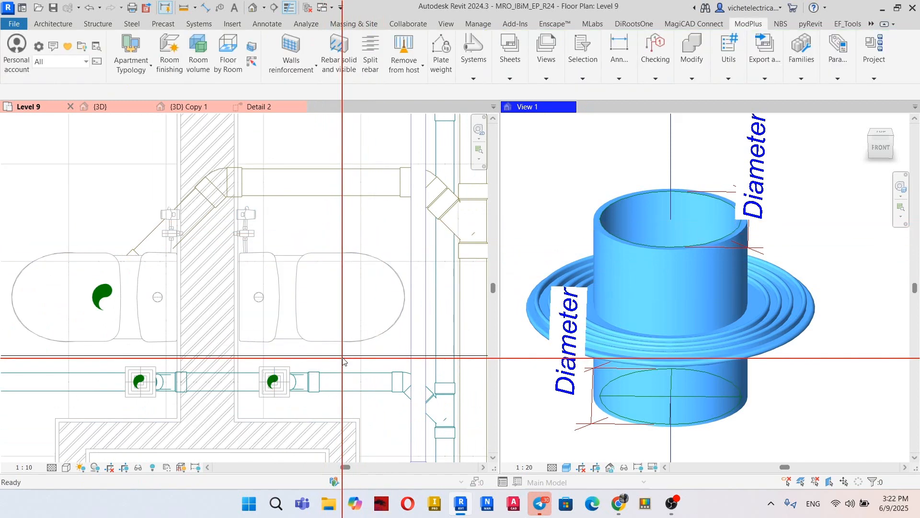
Open the Detail 2 view from the section line that cuts below the toilet in the Level 9 plan.
{"action": "scroll", "coordinate": [356, 338], "scroll_direction": "up", "scroll_amount": 1}
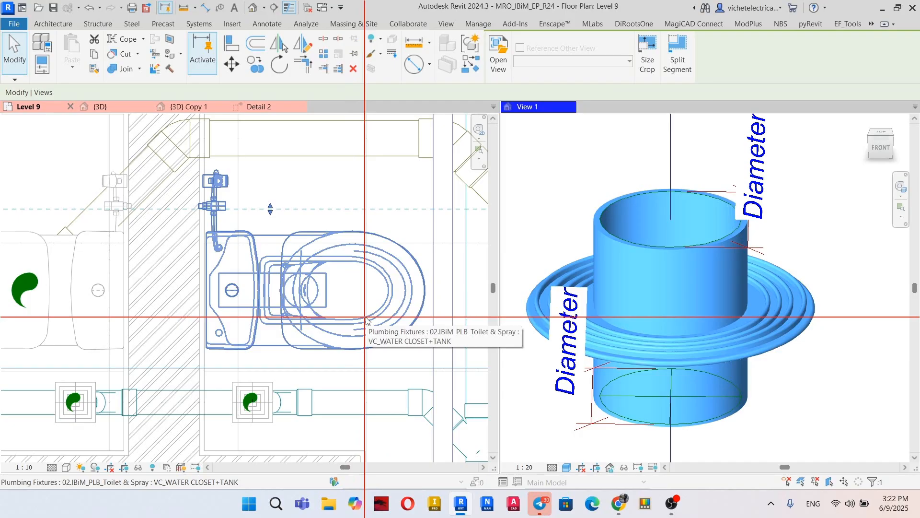
{"action": "right_click", "coordinate": [345, 371]}
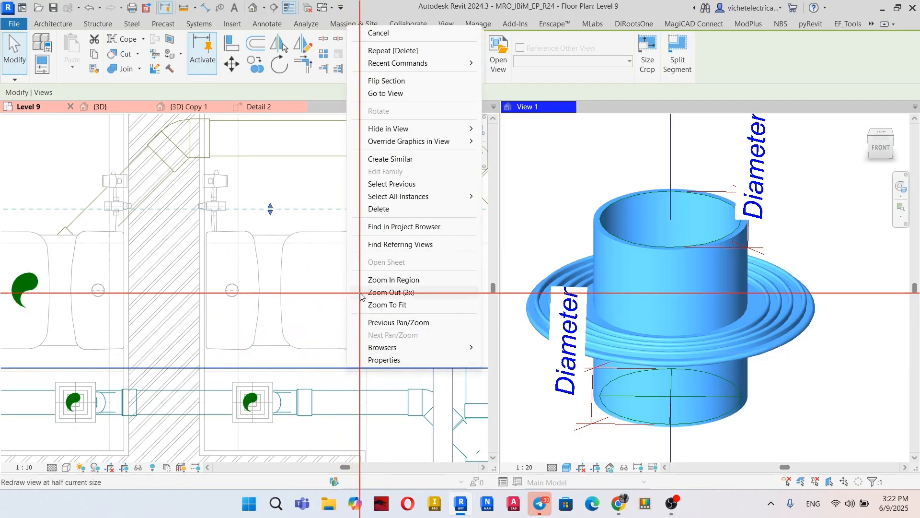
{"action": "left_click", "coordinate": [392, 94]}
Add an aligned dimension from the toilet's back reference to its waste outlet centreline, placed above the tank.
{"action": "scroll", "coordinate": [325, 181], "scroll_direction": "up", "scroll_amount": 3}
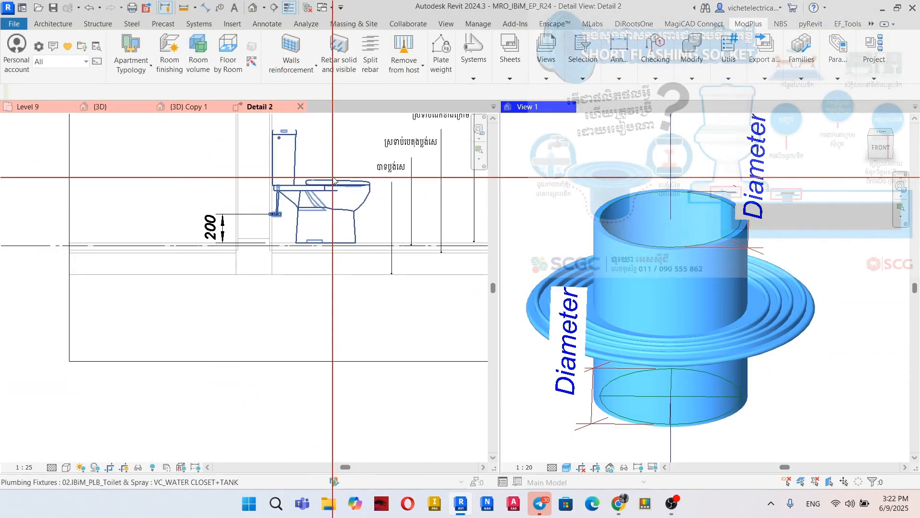
{"action": "scroll", "coordinate": [314, 249], "scroll_direction": "up", "scroll_amount": 3}
{"action": "key", "text": "d"}
{"action": "key", "text": "i"}
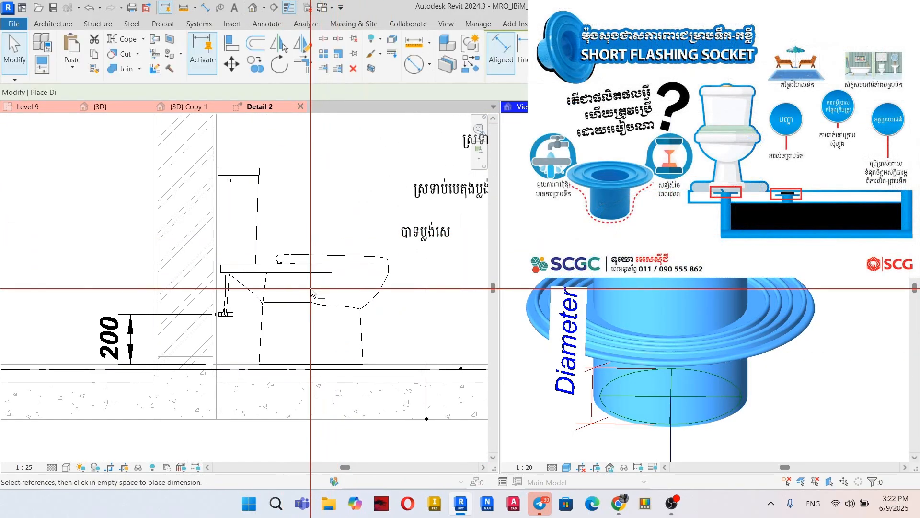
{"action": "scroll", "coordinate": [298, 354], "scroll_direction": "up", "scroll_amount": 2}
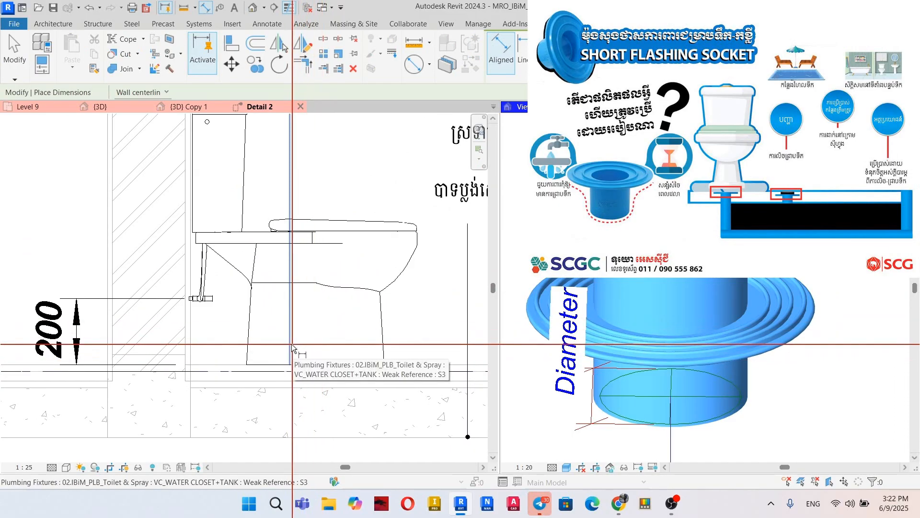
{"action": "scroll", "coordinate": [198, 341], "scroll_direction": "up", "scroll_amount": 2}
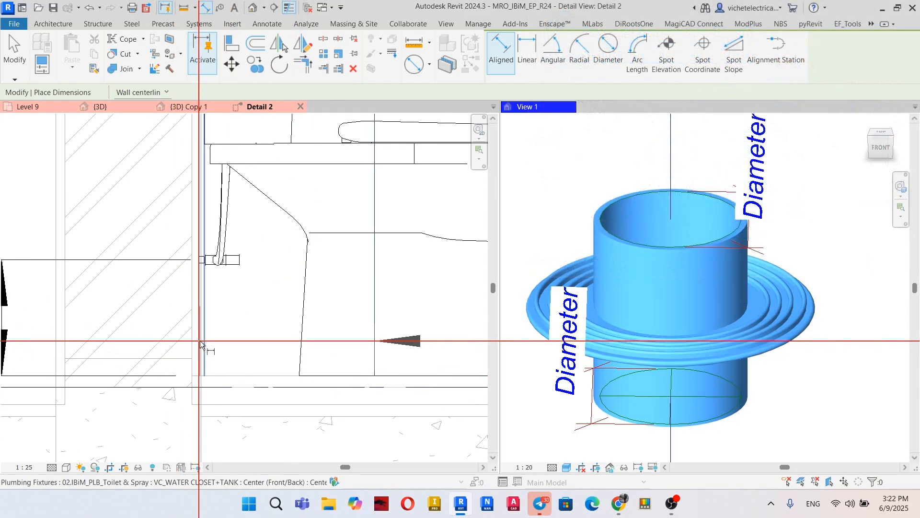
{"action": "scroll", "coordinate": [199, 340], "scroll_direction": "up", "scroll_amount": 2}
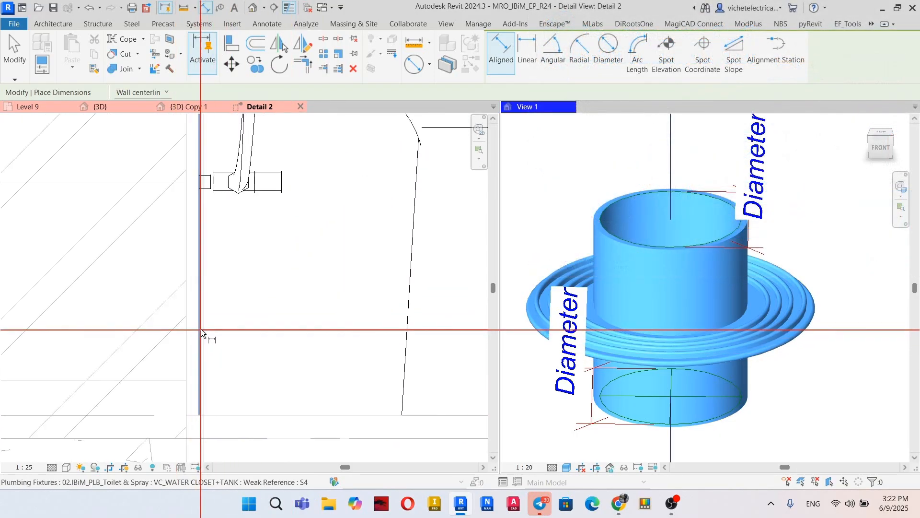
{"action": "left_click", "coordinate": [201, 327]}
{"action": "scroll", "coordinate": [231, 283], "scroll_direction": "down", "scroll_amount": 3}
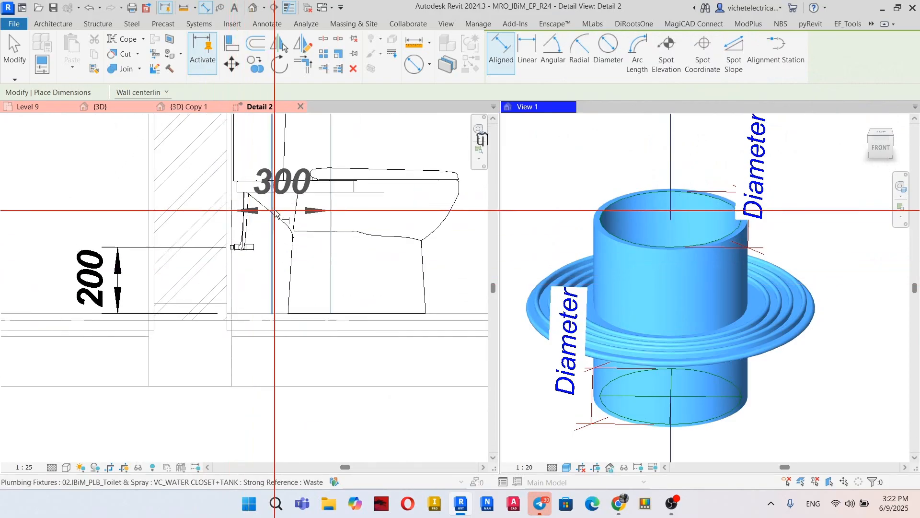
{"action": "scroll", "coordinate": [268, 212], "scroll_direction": "down", "scroll_amount": 3}
{"action": "left_click", "coordinate": [297, 169]}
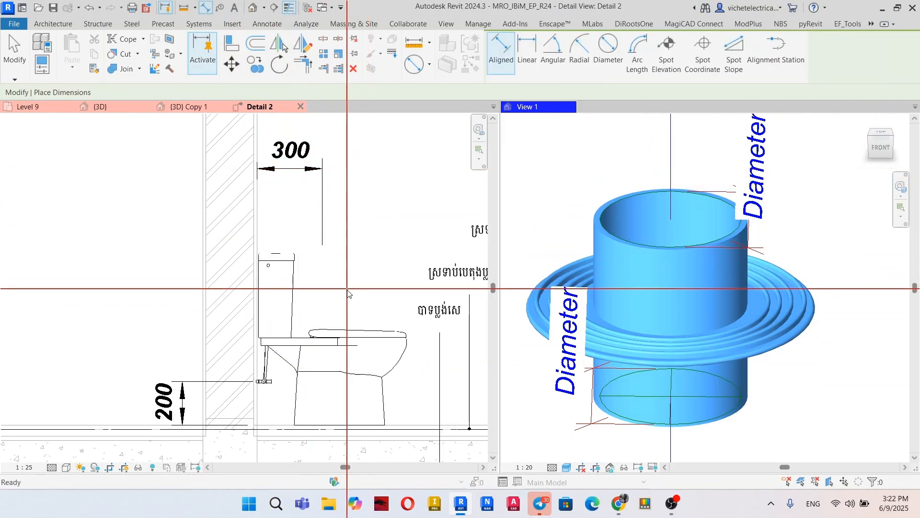
{"action": "key", "text": "Escape"}
{"action": "scroll", "coordinate": [346, 289], "scroll_direction": "down", "scroll_amount": 2}
{"action": "scroll", "coordinate": [360, 300], "scroll_direction": "up", "scroll_amount": 1}
{"action": "middle_click_drag", "start_coordinate": [339, 293], "coordinate": [254, 284]}
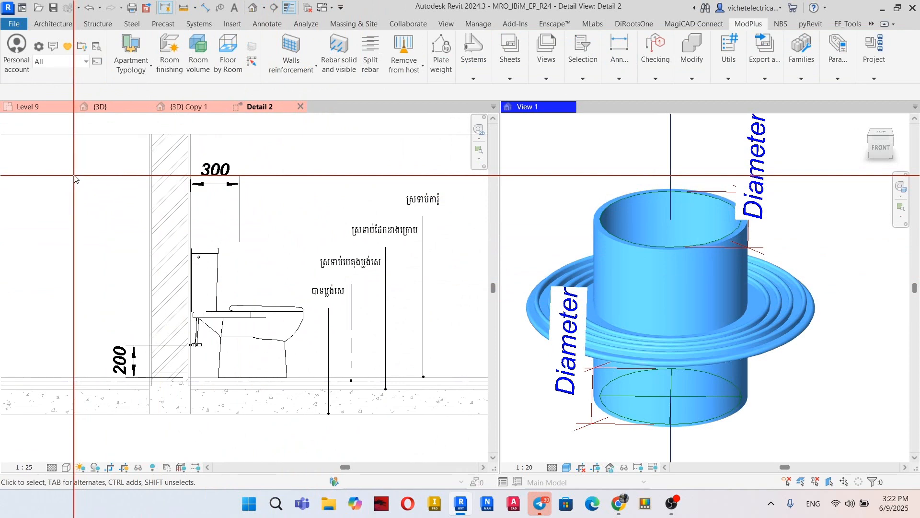
Place the IBiM_FLASHING_FITTING pipe fitting at the toilet's 110 mm waste outlet in the Level 9 floor plan.
{"action": "left_click", "coordinate": [28, 106]}
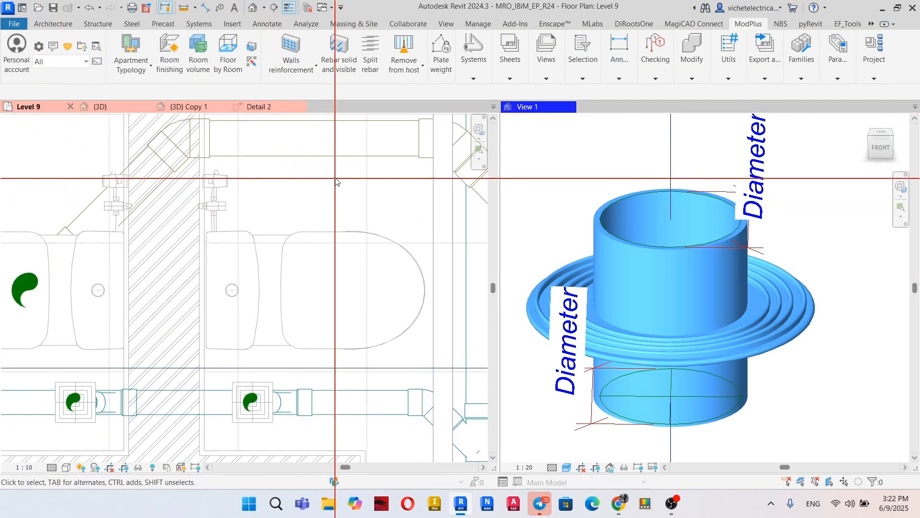
{"action": "left_click", "coordinate": [199, 24]}
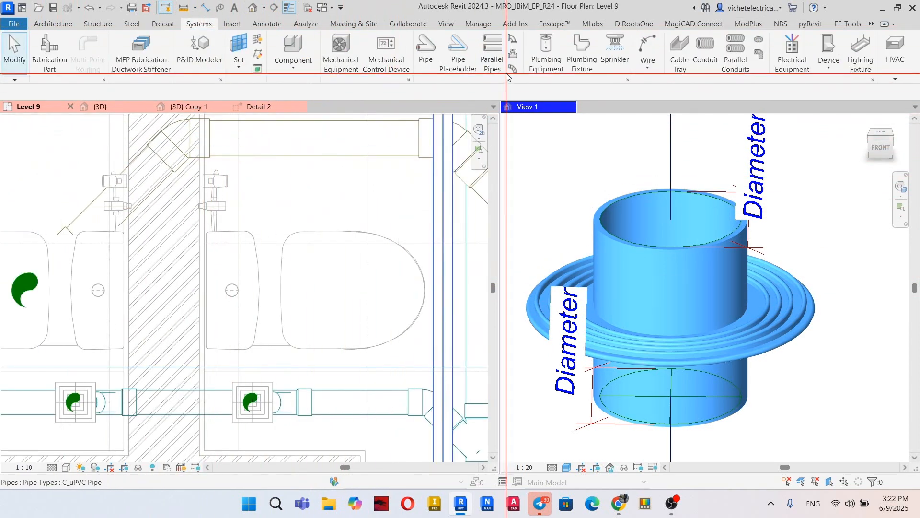
{"action": "left_click", "coordinate": [512, 38]}
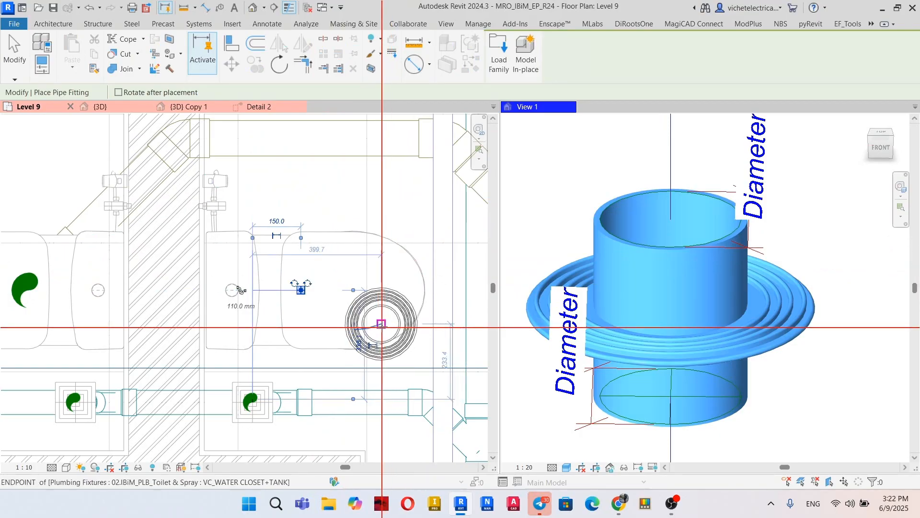
{"action": "key", "text": "Escape"}
In Detail 2, nudge the flashing fitting down into the concrete slab to a middle elevation of -125 mm.
{"action": "left_click", "coordinate": [268, 107]}
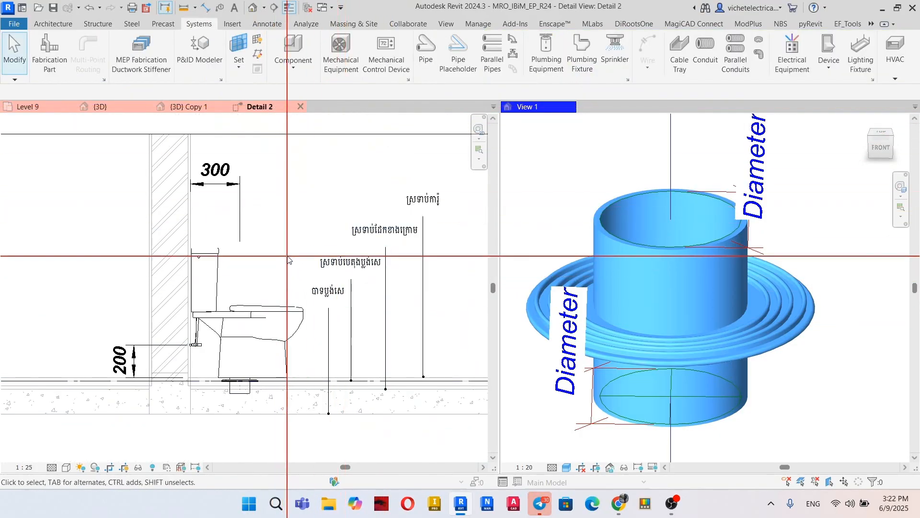
{"action": "scroll", "coordinate": [284, 263], "scroll_direction": "up", "scroll_amount": 5}
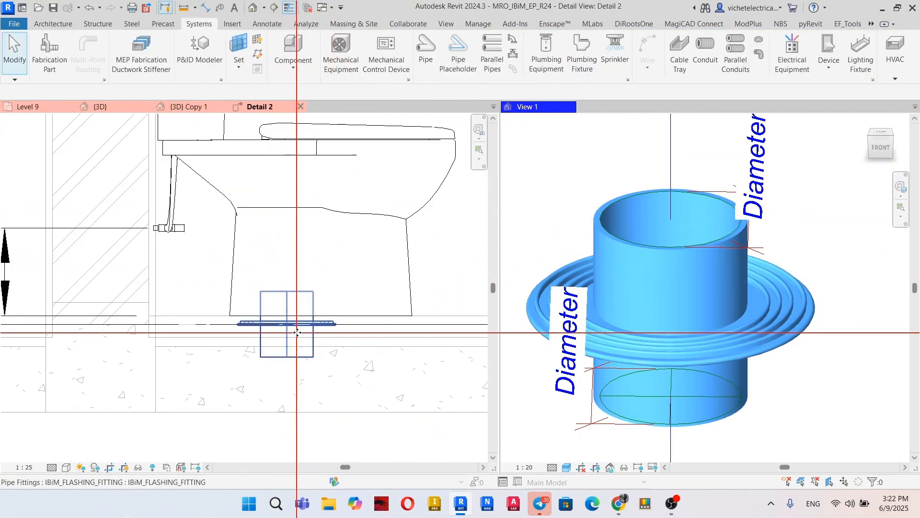
{"action": "left_click", "coordinate": [311, 326]}
{"action": "key", "text": "Down"}
{"action": "key", "text": "Down"}
{"action": "key", "text": "Down"}
{"action": "key", "text": "Down"}
{"action": "key", "text": "Down"}
{"action": "key", "text": "Down"}
{"action": "key", "text": "Down"}
{"action": "key", "text": "Down"}
{"action": "key", "text": "Down"}
{"action": "key", "text": "Down"}
{"action": "key", "text": "Down"}
{"action": "key", "text": "Down"}
{"action": "key", "text": "Down"}
{"action": "key", "text": "Down"}
{"action": "key", "text": "Down"}
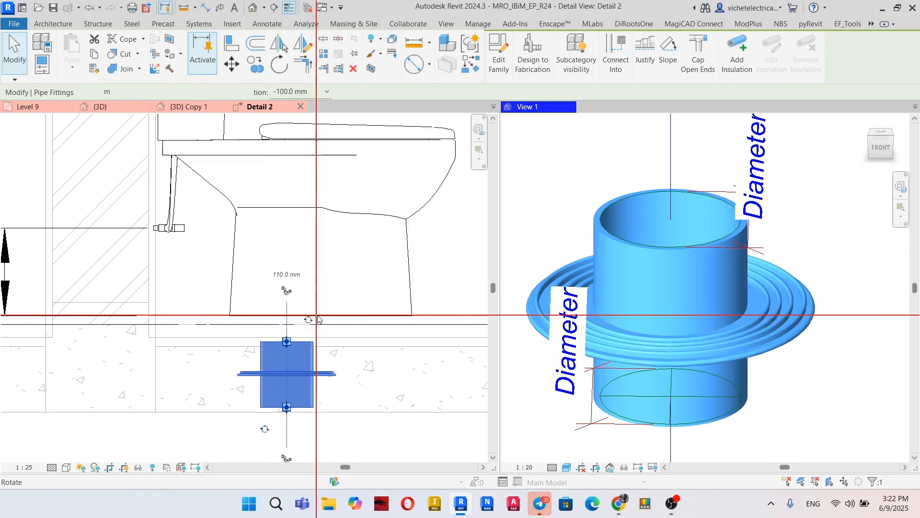
{"action": "key", "text": "Down"}
{"action": "key", "text": "Down"}
{"action": "key", "text": "Down"}
{"action": "key", "text": "Down"}
{"action": "key", "text": "Down"}
Align the flashing fitting's vertical centreline with the toilet's waste outlet centreline.
{"action": "scroll", "coordinate": [274, 309], "scroll_direction": "up", "scroll_amount": 2}
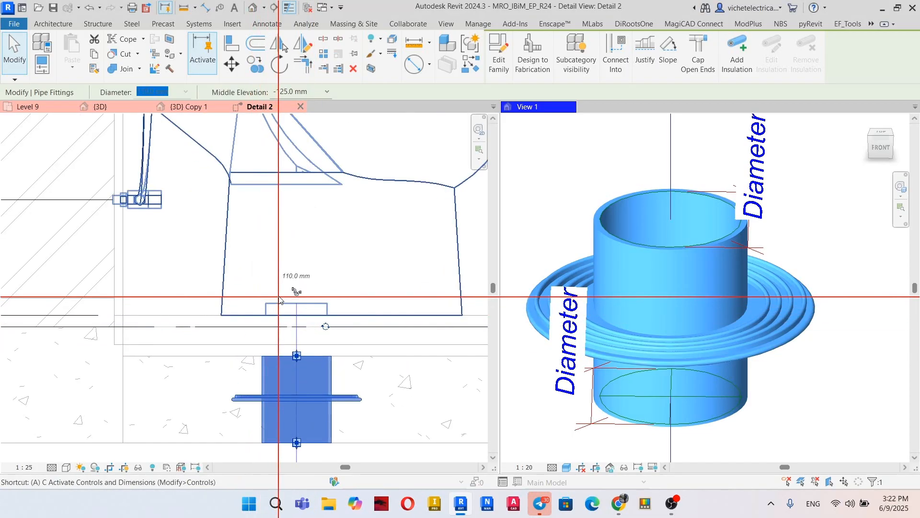
{"action": "key", "text": "l"}
{"action": "left_click", "coordinate": [298, 287]}
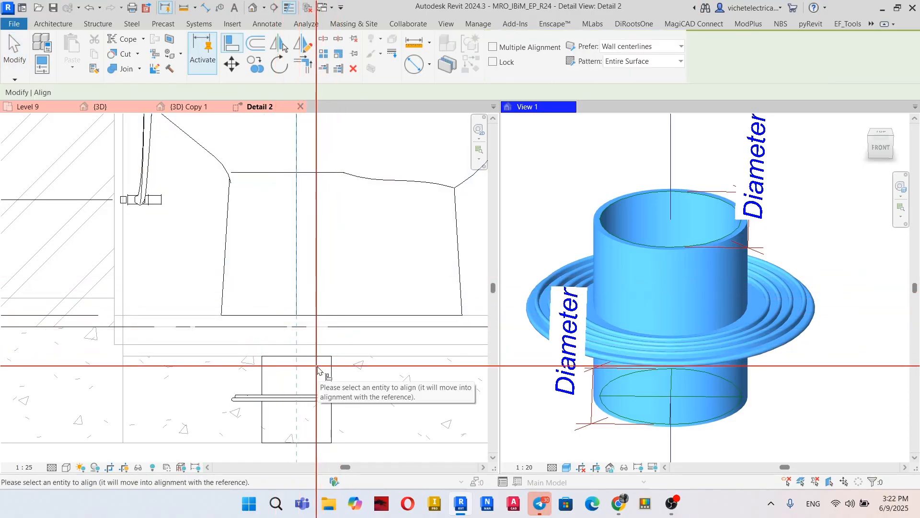
{"action": "left_click", "coordinate": [298, 392]}
{"action": "key", "text": "Escape"}
{"action": "key", "text": "Escape"}
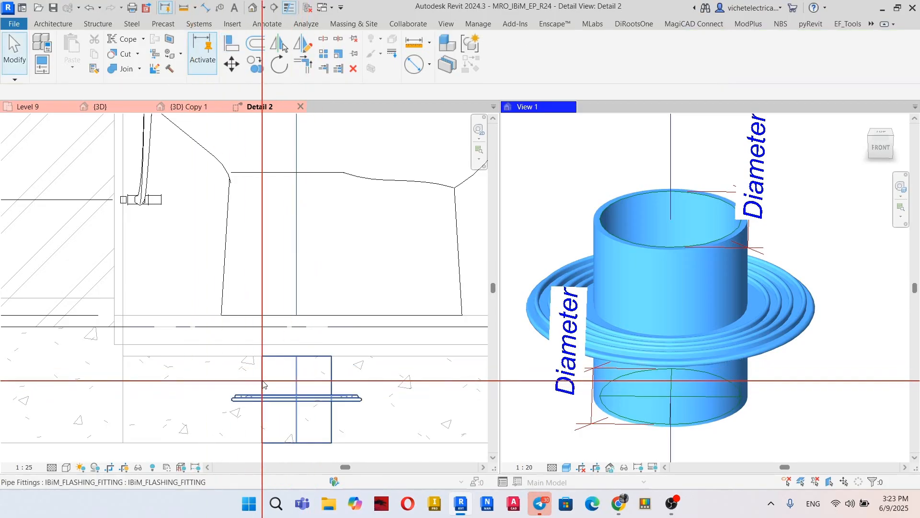
Draw a vertical 110 mm pipe connecting the toilet's waste outlet to the upper end of the flashing fitting.
{"action": "scroll", "coordinate": [260, 380], "scroll_direction": "down", "scroll_amount": 2}
{"action": "middle_click_drag", "start_coordinate": [220, 250], "coordinate": [251, 265]}
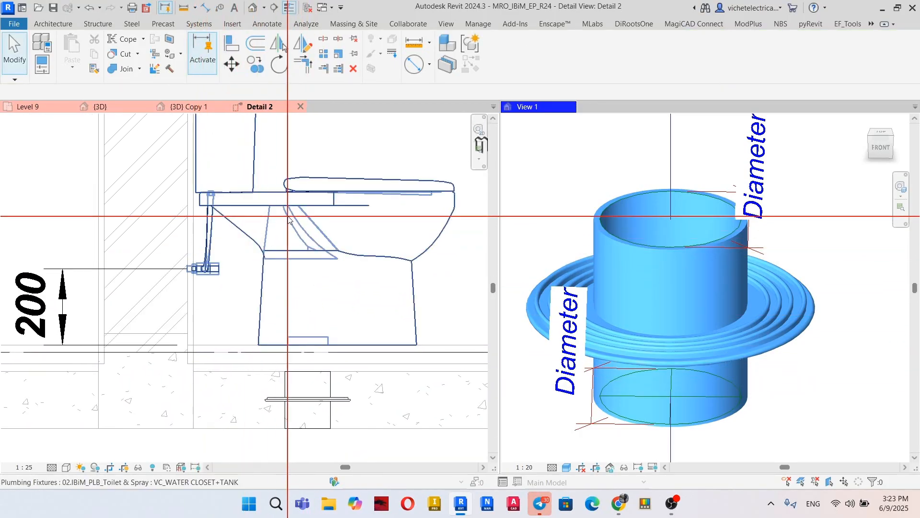
{"action": "left_click", "coordinate": [273, 193]}
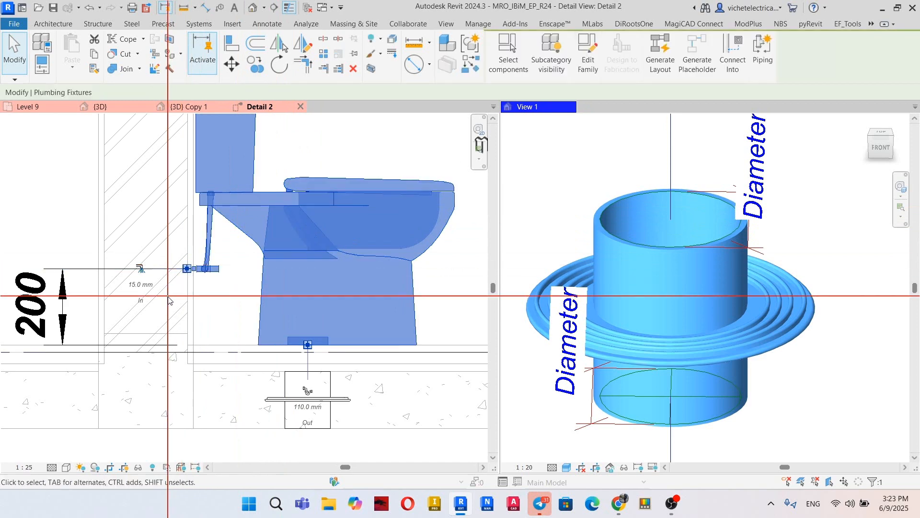
{"action": "scroll", "coordinate": [257, 402], "scroll_direction": "up", "scroll_amount": 2}
{"action": "middle_click_drag", "start_coordinate": [257, 403], "coordinate": [263, 404]}
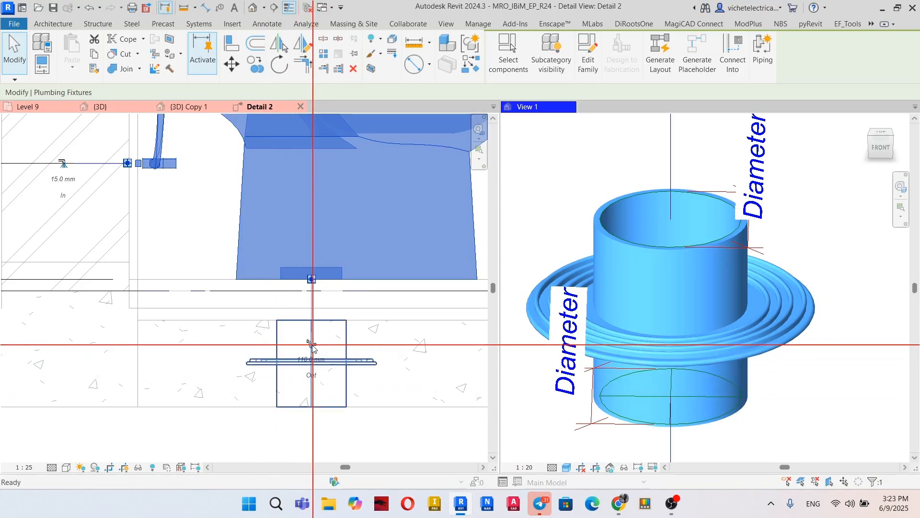
{"action": "key", "text": "p"}
{"action": "key", "text": "i"}
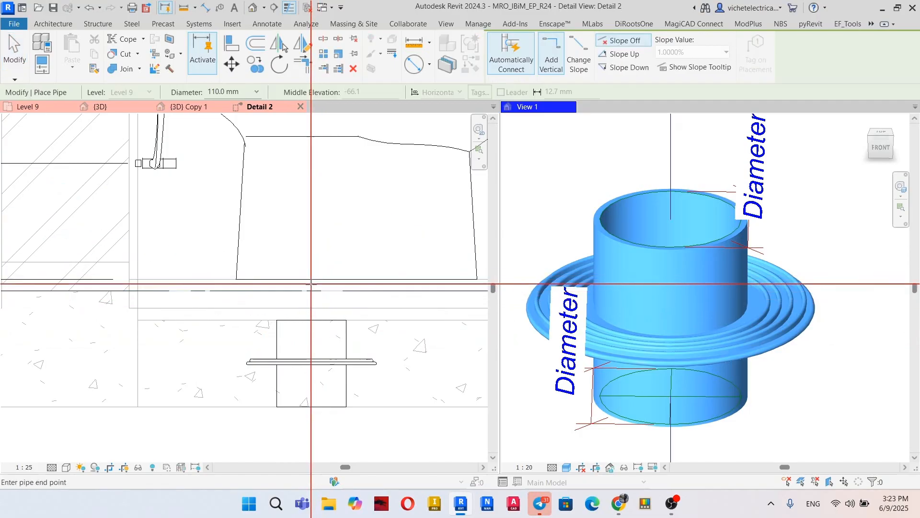
{"action": "left_click", "coordinate": [311, 279]}
{"action": "key", "text": "Escape"}
{"action": "scroll", "coordinate": [384, 343], "scroll_direction": "down", "scroll_amount": 2}
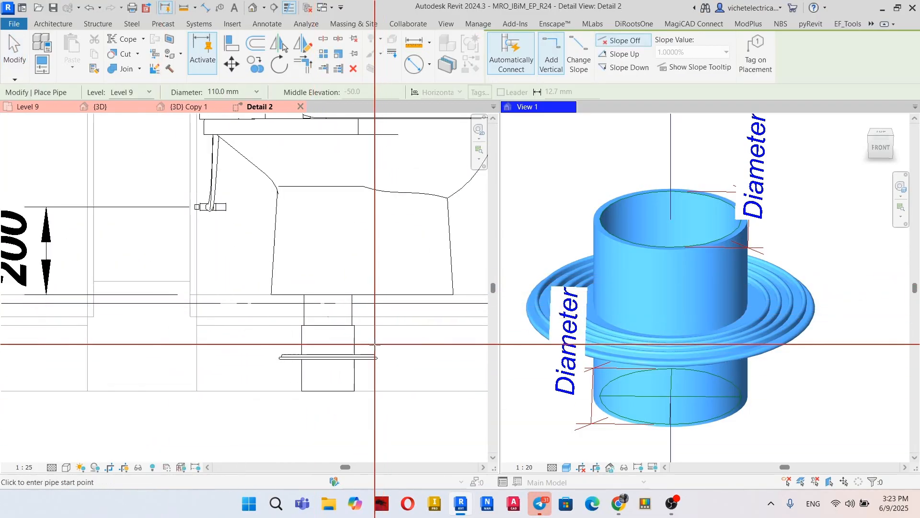
{"action": "key", "text": "Escape"}
Draw a 110 mm pipe down from the flashing fitting's lower end, turning 45° and running horizontally away from the wall below the slab.
{"action": "left_click", "coordinate": [330, 372]}
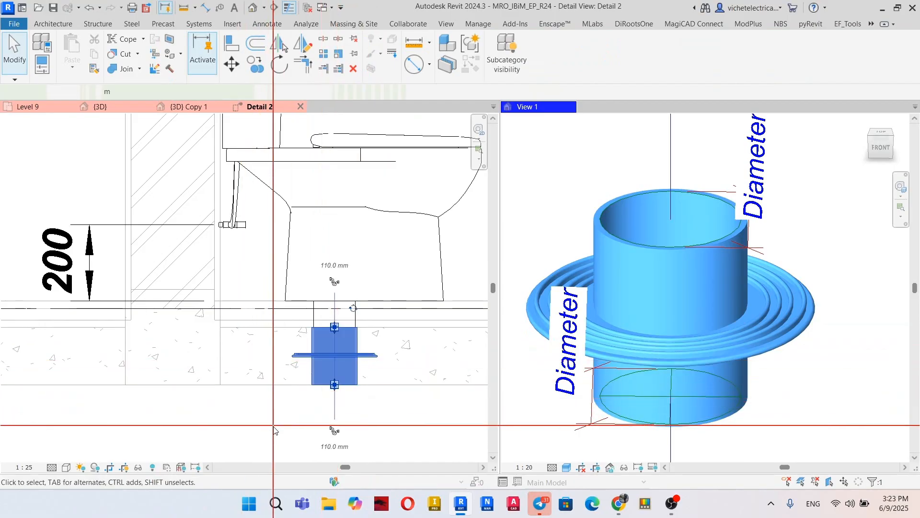
{"action": "middle_click_drag", "start_coordinate": [286, 411], "coordinate": [304, 331]}
{"action": "scroll", "coordinate": [347, 328], "scroll_direction": "up", "scroll_amount": 2}
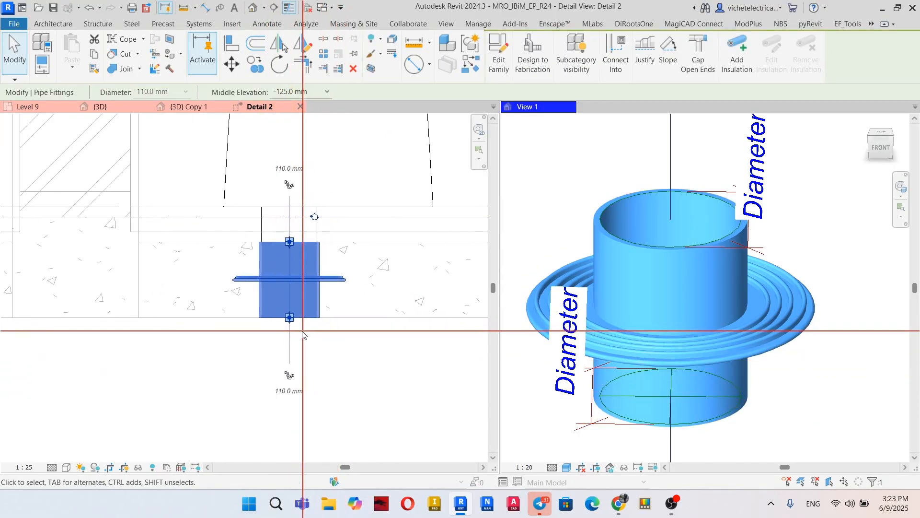
{"action": "left_click", "coordinate": [290, 374]}
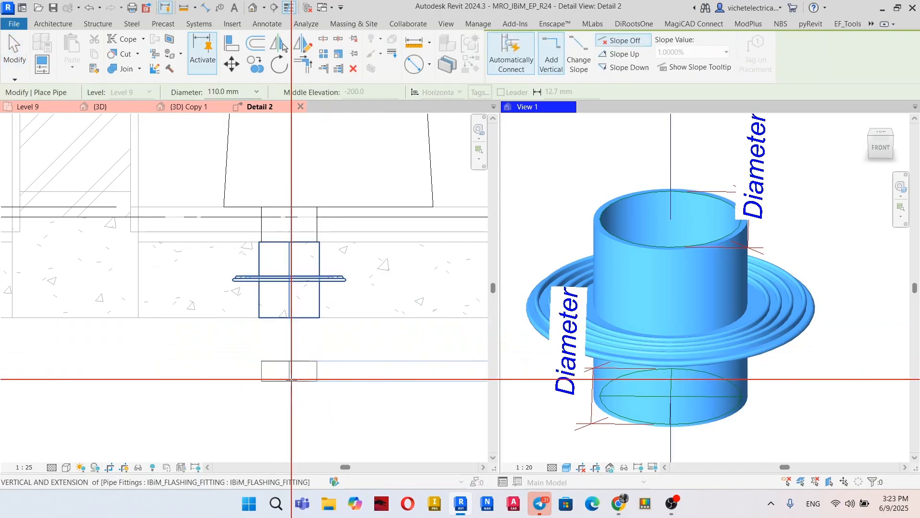
{"action": "scroll", "coordinate": [289, 377], "scroll_direction": "down", "scroll_amount": 2}
{"action": "middle_click_drag", "start_coordinate": [288, 377], "coordinate": [281, 272]}
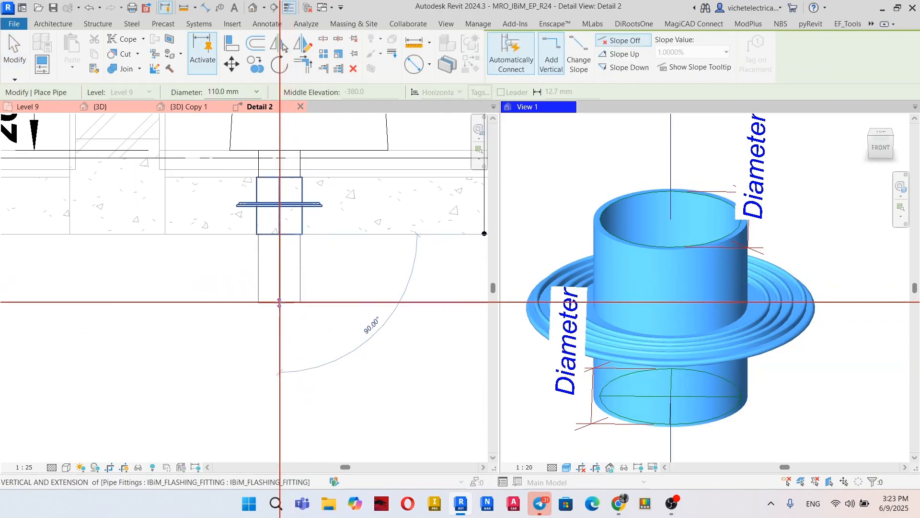
{"action": "left_click", "coordinate": [280, 311]}
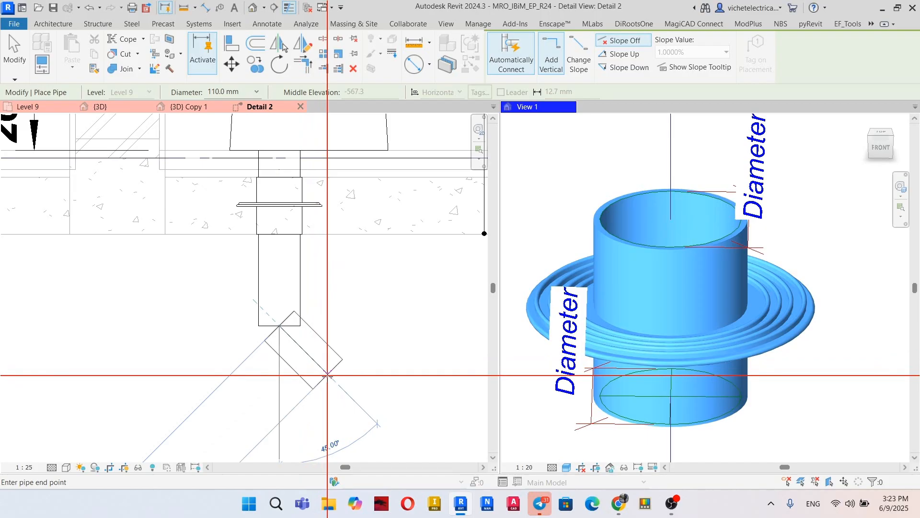
{"action": "left_click", "coordinate": [327, 375]}
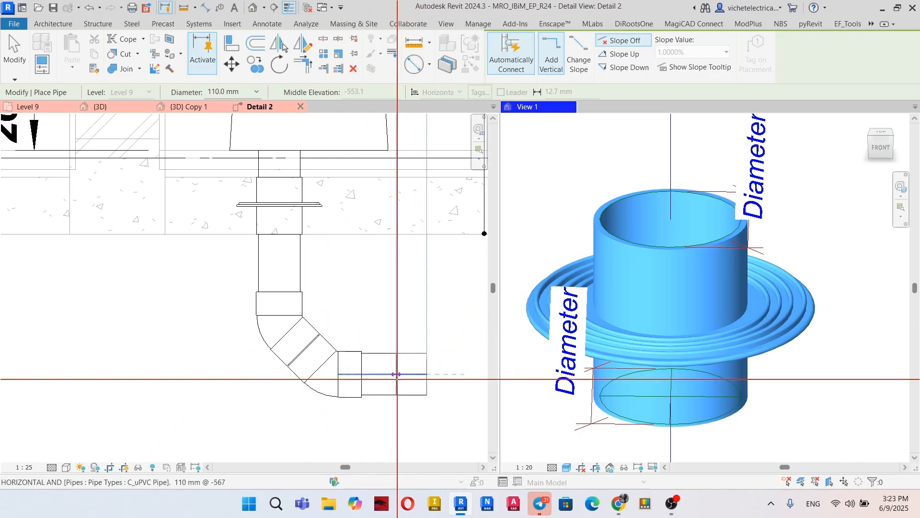
Set the middle elevation of the horizontal 110 mm waste pipe below the slab to -560 mm and check the adjoining elbow.
{"action": "scroll", "coordinate": [400, 375], "scroll_direction": "down", "scroll_amount": 2}
{"action": "scroll", "coordinate": [403, 375], "scroll_direction": "up", "scroll_amount": 2}
{"action": "key", "text": "Escape"}
{"action": "key", "text": "Escape"}
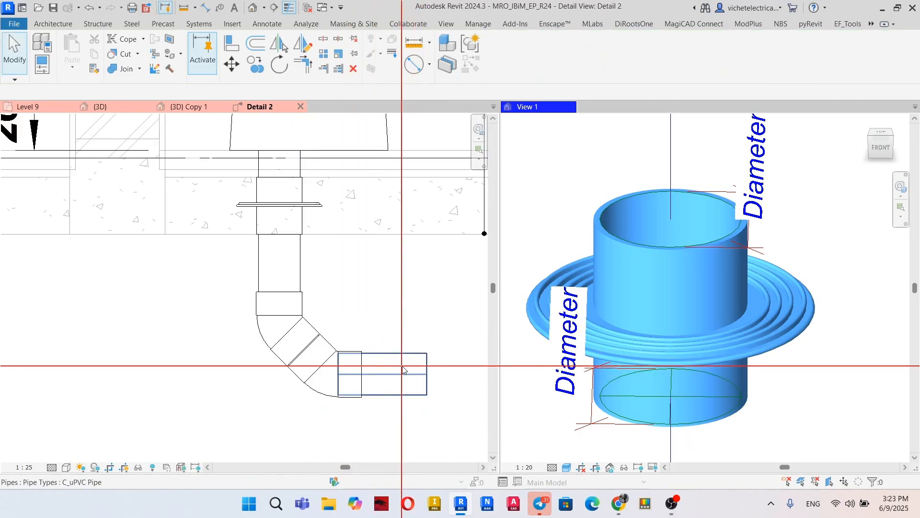
{"action": "left_click", "coordinate": [371, 366]}
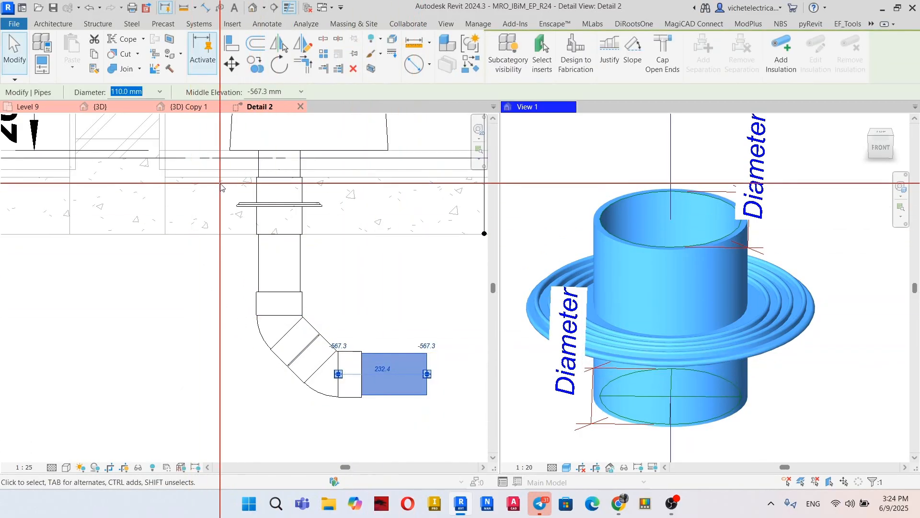
{"action": "left_click", "coordinate": [301, 92]}
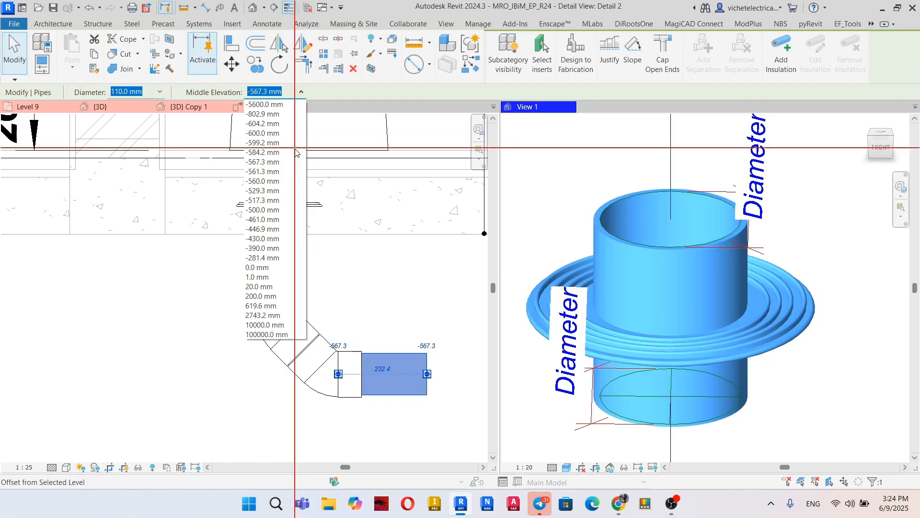
{"action": "left_click", "coordinate": [268, 181]}
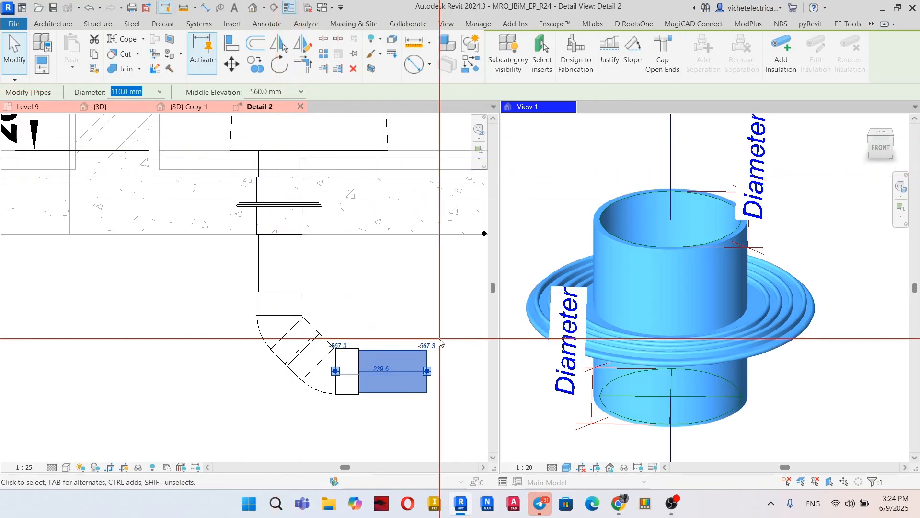
{"action": "left_click", "coordinate": [338, 357]}
{"action": "scroll", "coordinate": [342, 349], "scroll_direction": "up", "scroll_amount": 1}
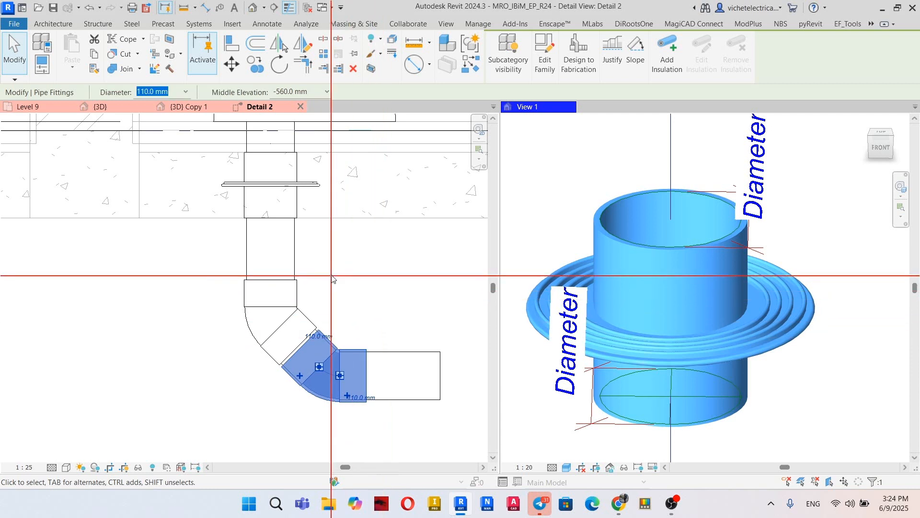
{"action": "scroll", "coordinate": [387, 290], "scroll_direction": "up", "scroll_amount": 1}
{"action": "middle_click_drag", "start_coordinate": [386, 290], "coordinate": [414, 244]}
{"action": "key", "text": "Escape"}
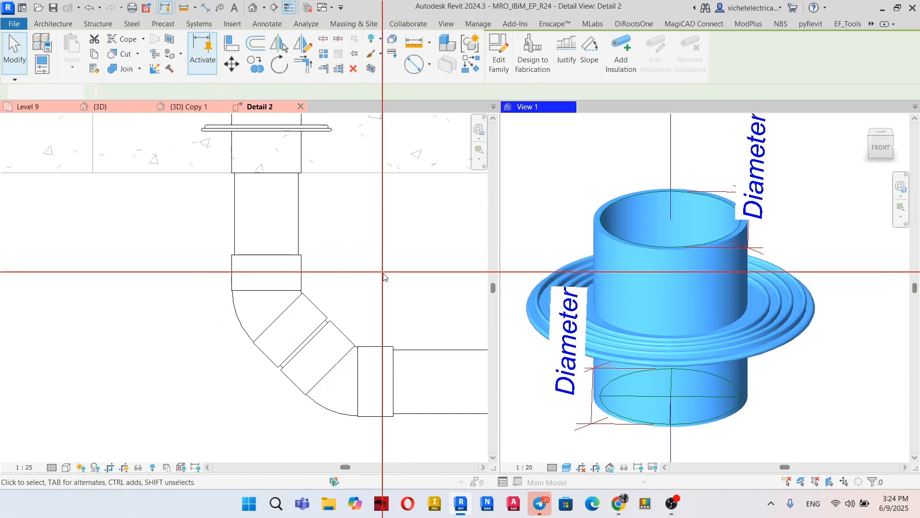
In the Level 9 plan, continue the toilet's 110 mm waste pipe horizontally, turn it 45°, and connect it to the main waste pipe.
{"action": "left_click", "coordinate": [28, 106]}
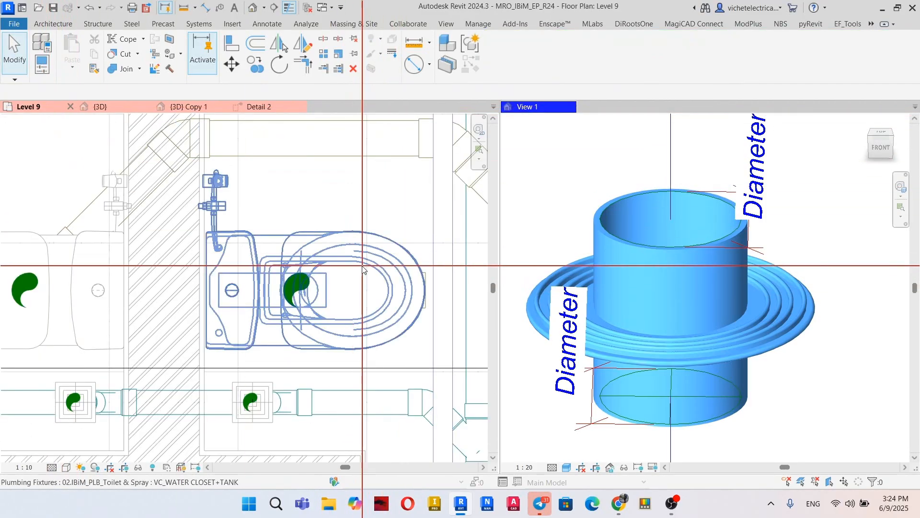
{"action": "middle_click_drag", "start_coordinate": [475, 319], "coordinate": [313, 271]}
{"action": "scroll", "coordinate": [407, 285], "scroll_direction": "up", "scroll_amount": 1}
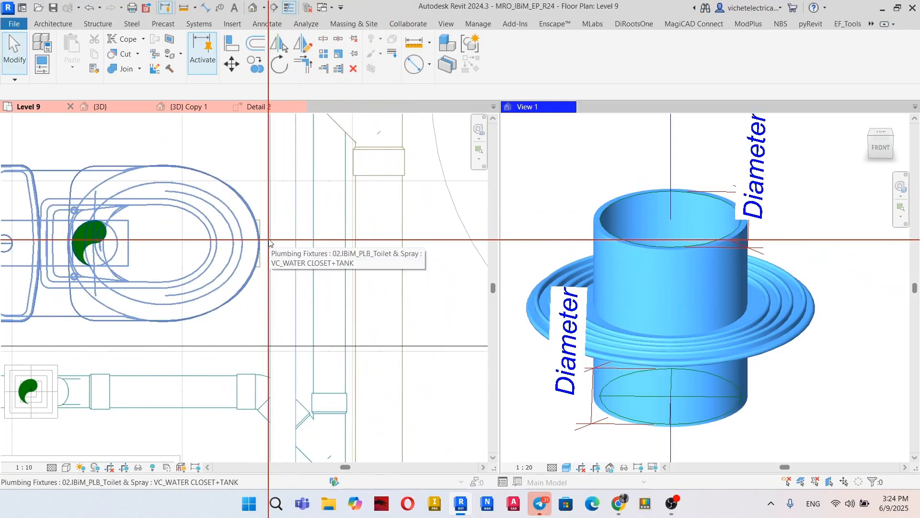
{"action": "scroll", "coordinate": [269, 242], "scroll_direction": "up", "scroll_amount": 2}
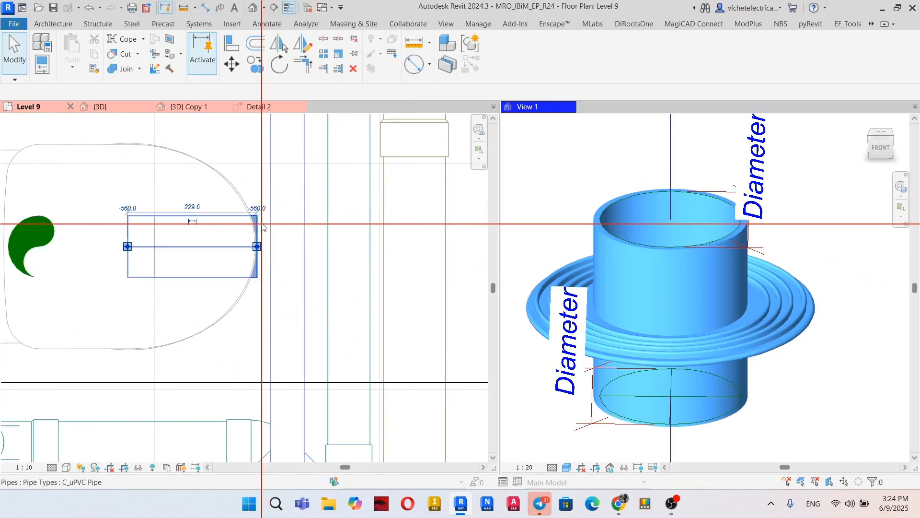
{"action": "left_click", "coordinate": [262, 225]}
{"action": "right_click", "coordinate": [259, 237]}
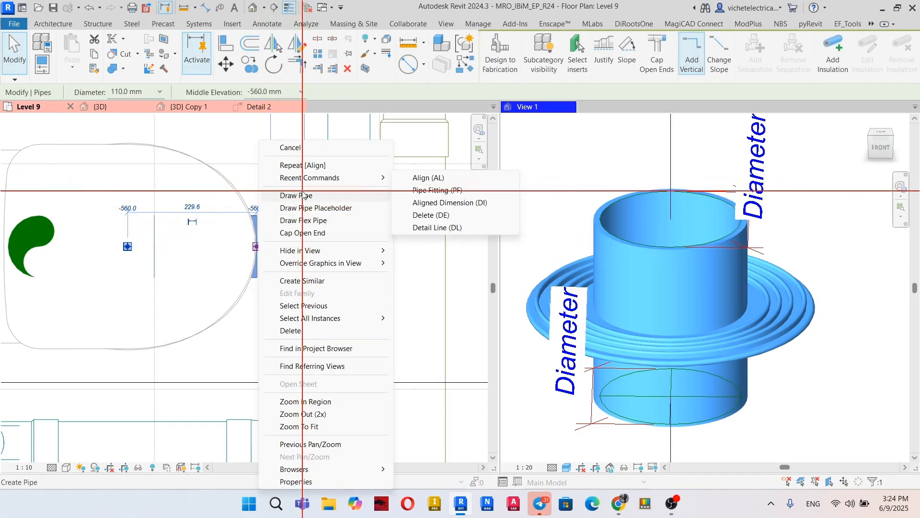
{"action": "left_click", "coordinate": [303, 195]}
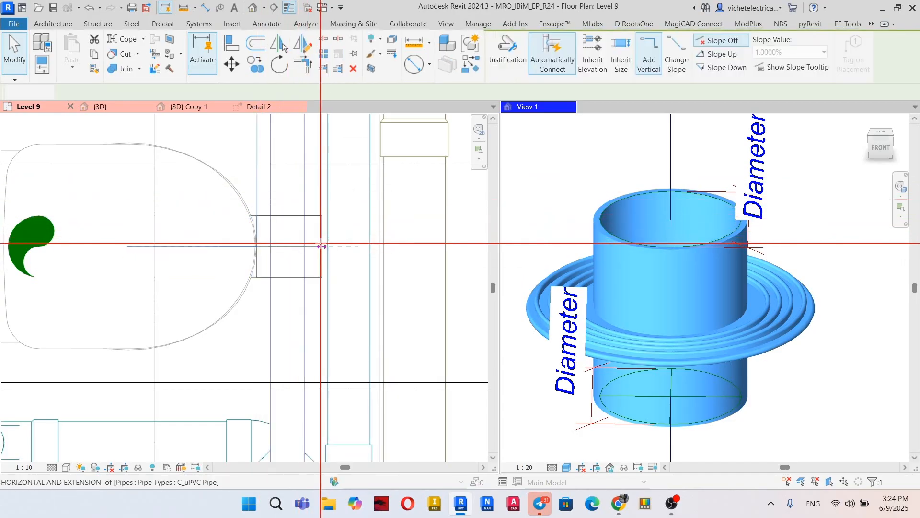
{"action": "scroll", "coordinate": [323, 246], "scroll_direction": "up", "scroll_amount": 3}
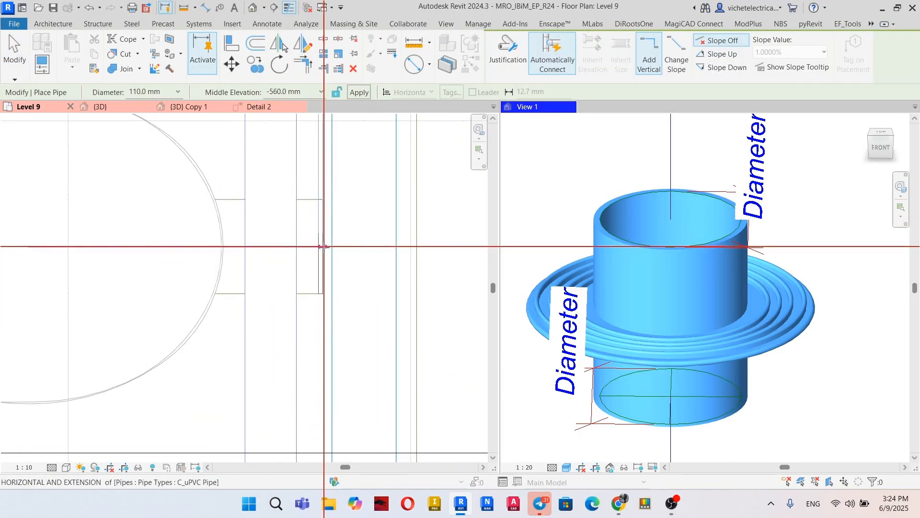
{"action": "scroll", "coordinate": [324, 247], "scroll_direction": "down", "scroll_amount": 3}
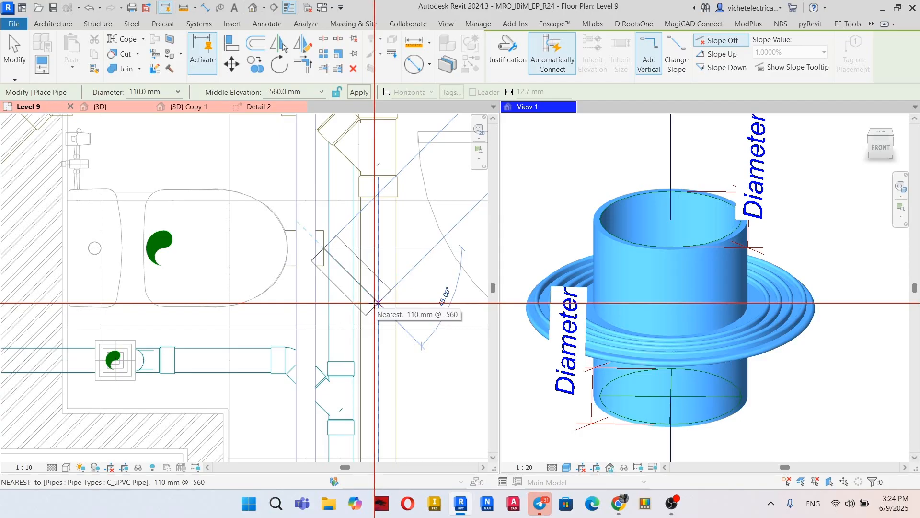
{"action": "left_click", "coordinate": [377, 302]}
{"action": "key", "text": "Escape"}
{"action": "key", "text": "Escape"}
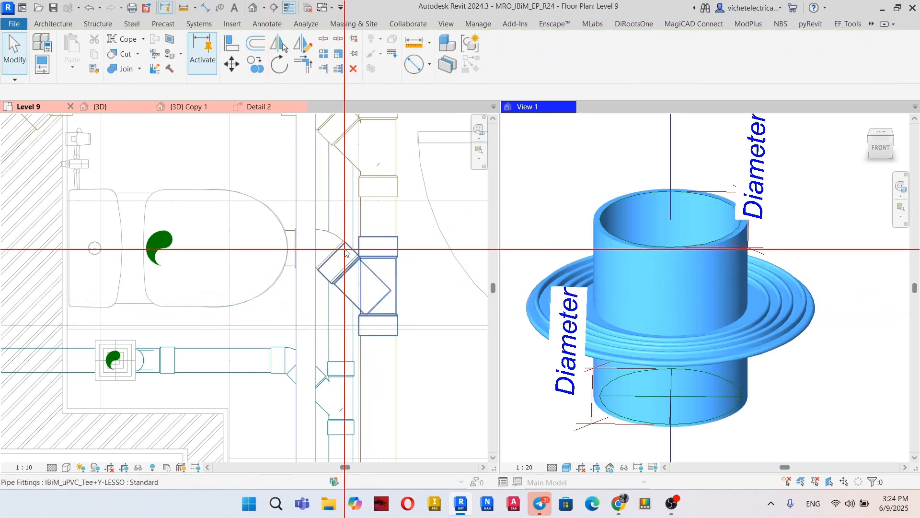
Examine the new tee and elbow where the toilet's waste branch joins the main waste pipe.
{"action": "left_click", "coordinate": [369, 263]}
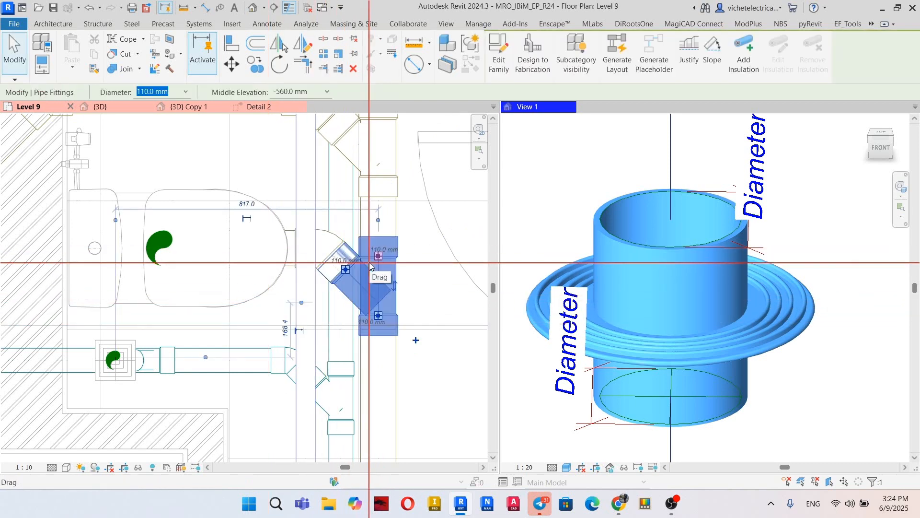
{"action": "scroll", "coordinate": [330, 259], "scroll_direction": "up", "scroll_amount": 2}
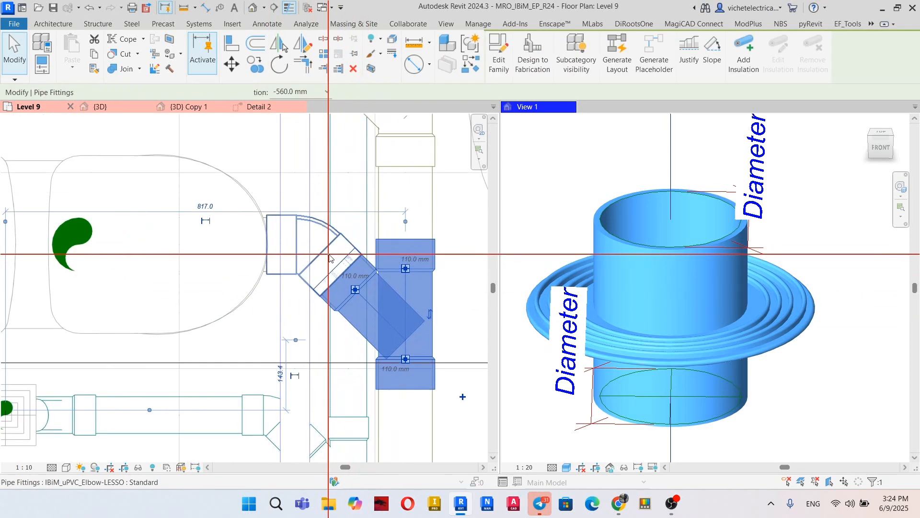
{"action": "scroll", "coordinate": [347, 254], "scroll_direction": "up", "scroll_amount": 2}
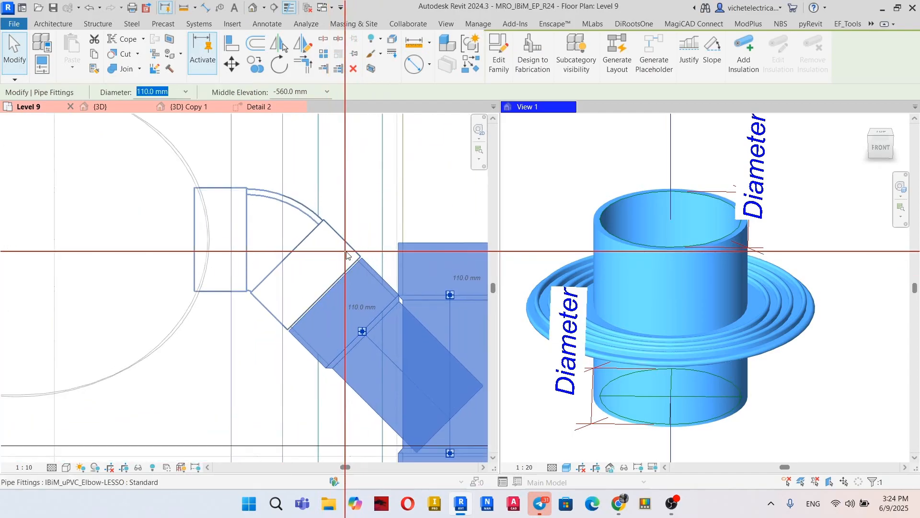
{"action": "scroll", "coordinate": [379, 254], "scroll_direction": "down", "scroll_amount": 2}
{"action": "middle_click_drag", "start_coordinate": [341, 219], "coordinate": [390, 220]}
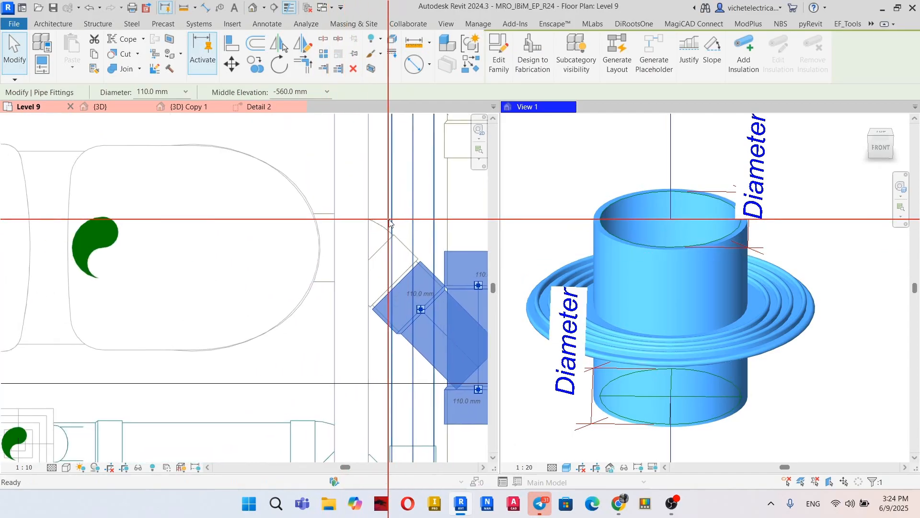
{"action": "scroll", "coordinate": [390, 220], "scroll_direction": "down", "scroll_amount": 2}
{"action": "left_click", "coordinate": [284, 207]}
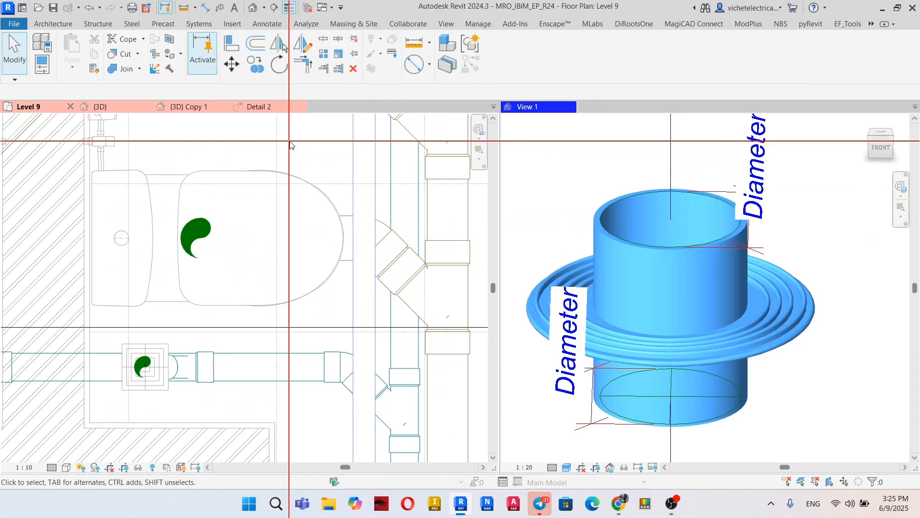
In the (3D) Copy 1 view, examine the flashing fitting and its pipe connections beneath the toilet, including from below.
{"action": "left_click", "coordinate": [197, 106]}
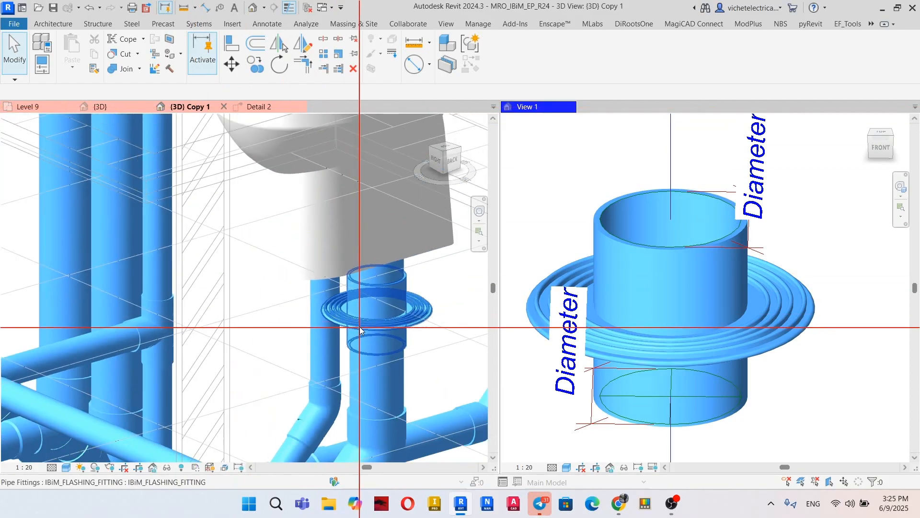
{"action": "scroll", "coordinate": [359, 327], "scroll_direction": "down", "scroll_amount": 3}
{"action": "scroll", "coordinate": [293, 230], "scroll_direction": "up", "scroll_amount": 1}
{"action": "scroll", "coordinate": [344, 315], "scroll_direction": "up", "scroll_amount": 2}
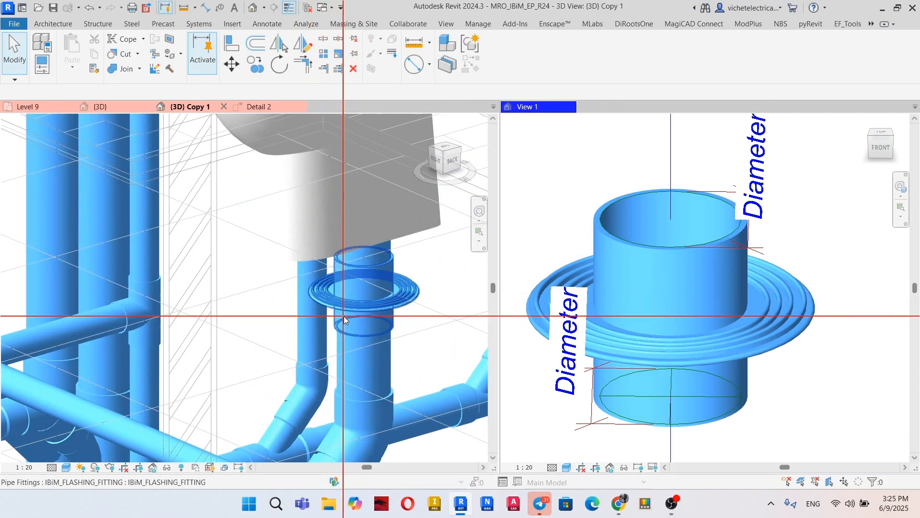
{"action": "left_click", "coordinate": [343, 315]}
{"action": "scroll", "coordinate": [272, 343], "scroll_direction": "down", "scroll_amount": 2}
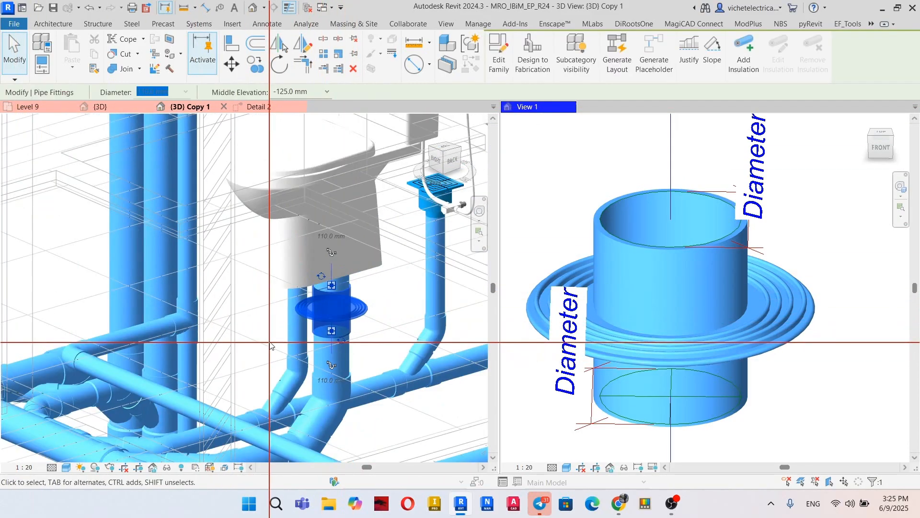
{"action": "scroll", "coordinate": [300, 298], "scroll_direction": "up", "scroll_amount": 2}
{"action": "middle_click_drag", "start_coordinate": [300, 297], "coordinate": [308, 193], "text": "shift"}
{"action": "scroll", "coordinate": [371, 249], "scroll_direction": "up", "scroll_amount": 2}
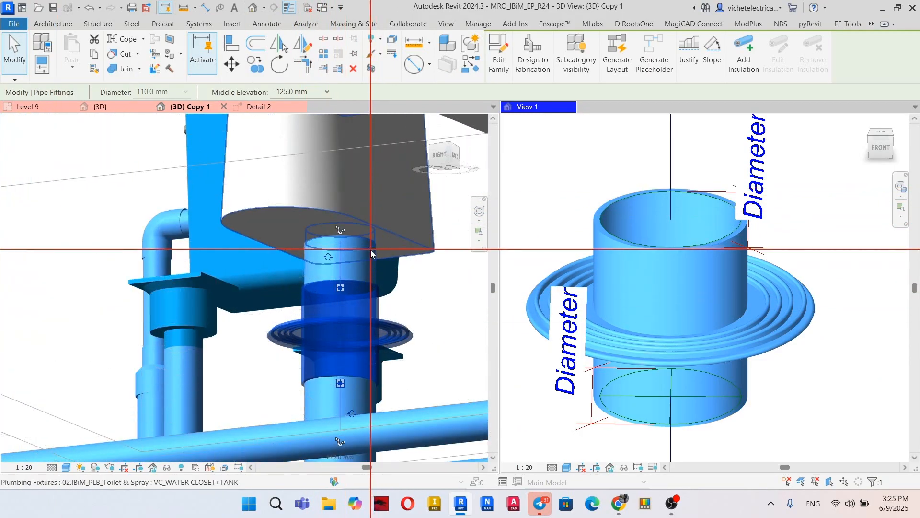
{"action": "key", "text": "Escape"}
Review the toilet's waste run in 3D from the outlet through the flashing fitting to the piping below.
{"action": "scroll", "coordinate": [327, 298], "scroll_direction": "down", "scroll_amount": 2}
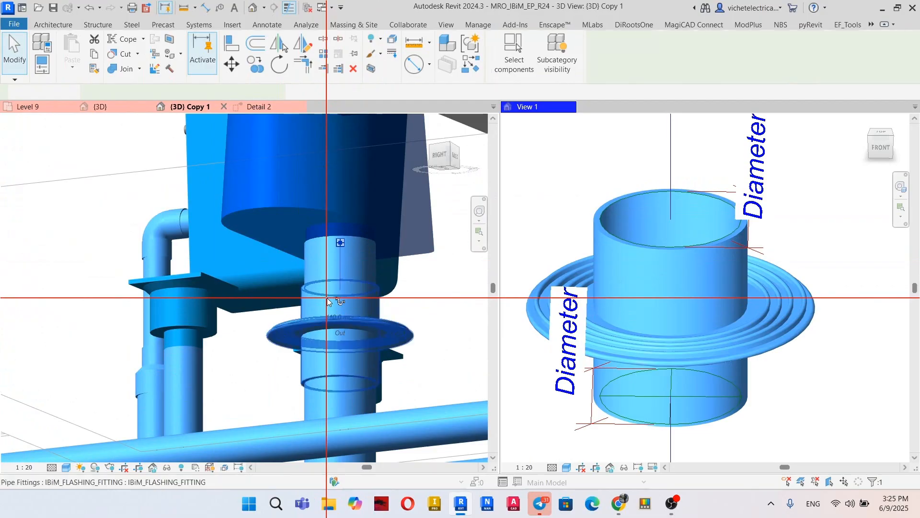
{"action": "scroll", "coordinate": [327, 297], "scroll_direction": "down", "scroll_amount": 2}
{"action": "middle_click_drag", "start_coordinate": [353, 278], "coordinate": [329, 298], "text": "shift"}
{"action": "scroll", "coordinate": [330, 301], "scroll_direction": "up", "scroll_amount": 2}
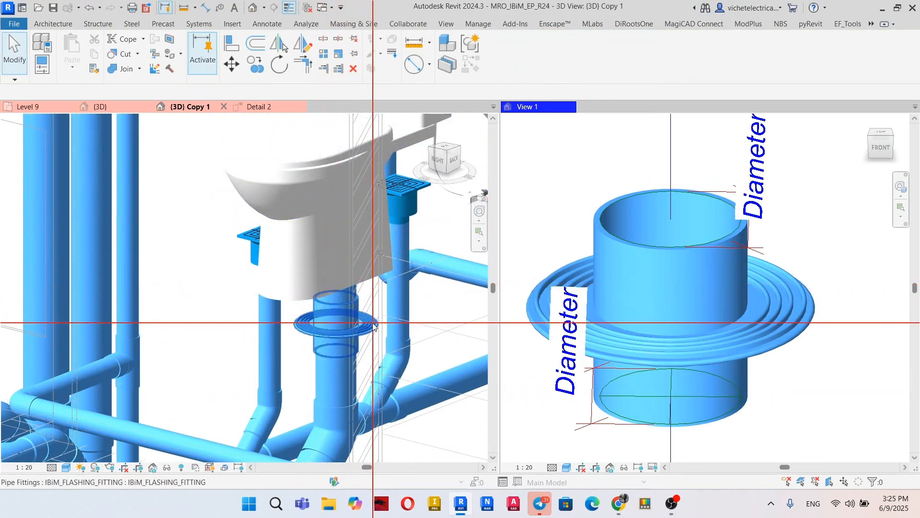
{"action": "scroll", "coordinate": [379, 309], "scroll_direction": "up", "scroll_amount": 2}
{"action": "scroll", "coordinate": [353, 308], "scroll_direction": "down", "scroll_amount": 2}
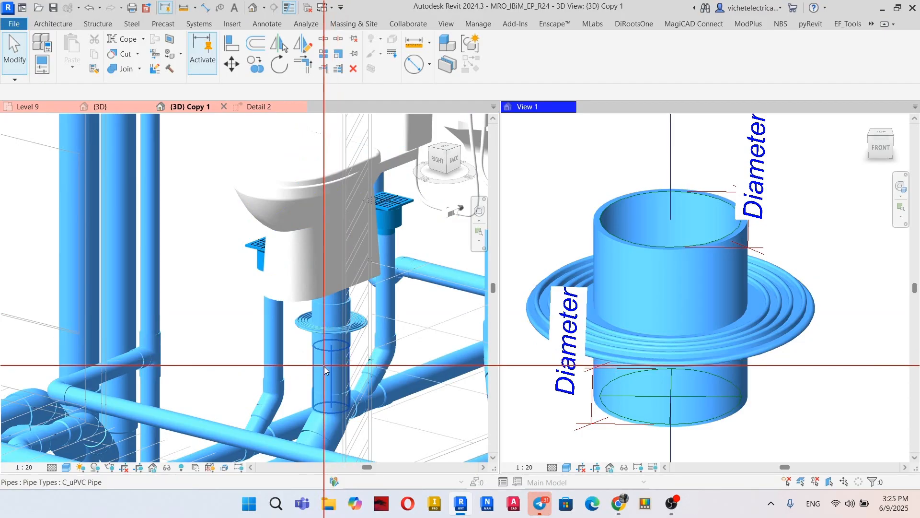
{"action": "scroll", "coordinate": [287, 336], "scroll_direction": "up", "scroll_amount": 3}
{"action": "middle_click_drag", "start_coordinate": [305, 331], "coordinate": [260, 355]}
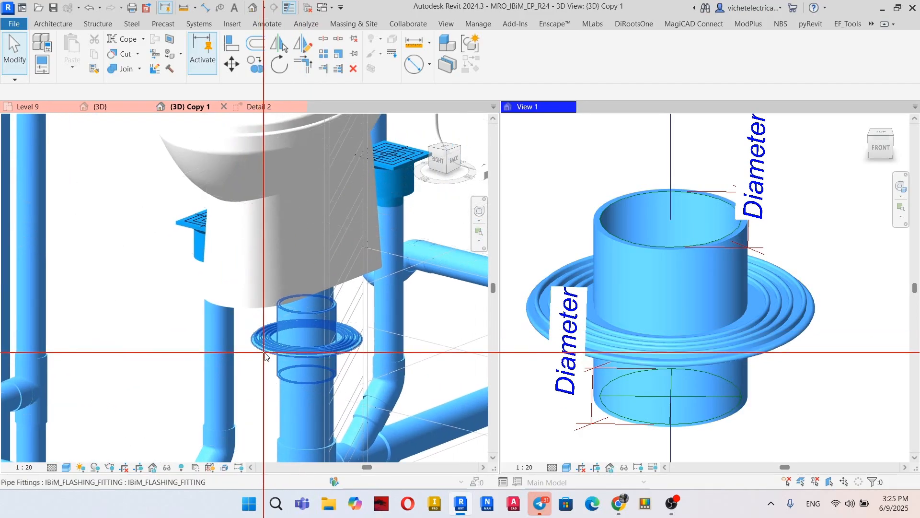